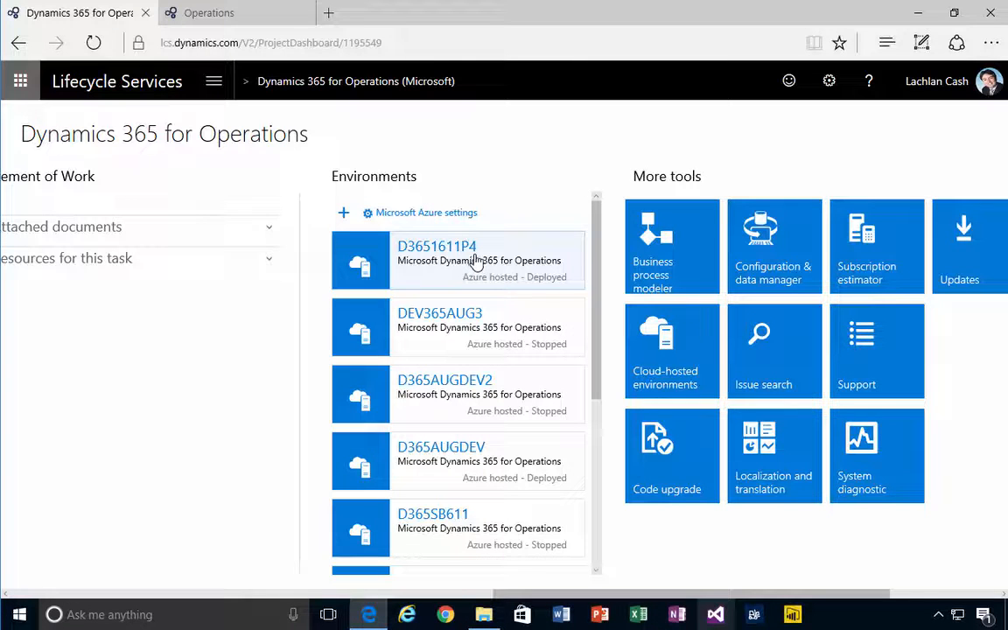
Open the D3651611P4 environment and go to its list of all binary updates
{"action": "left_click", "coordinate": [482, 260]}
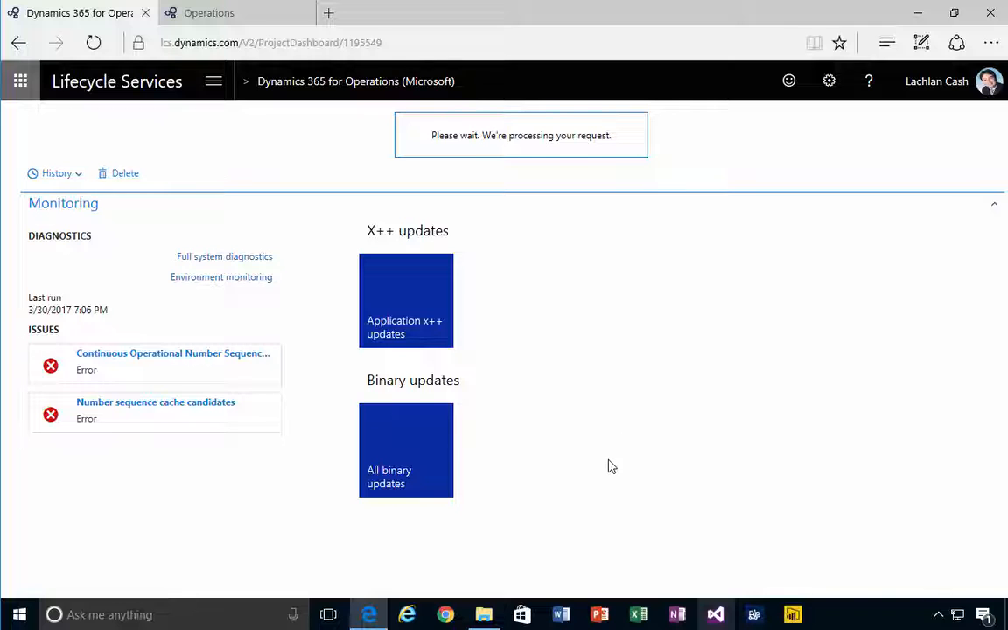
{"action": "scroll", "coordinate": [691, 424], "scroll_direction": "down", "scroll_amount": 6}
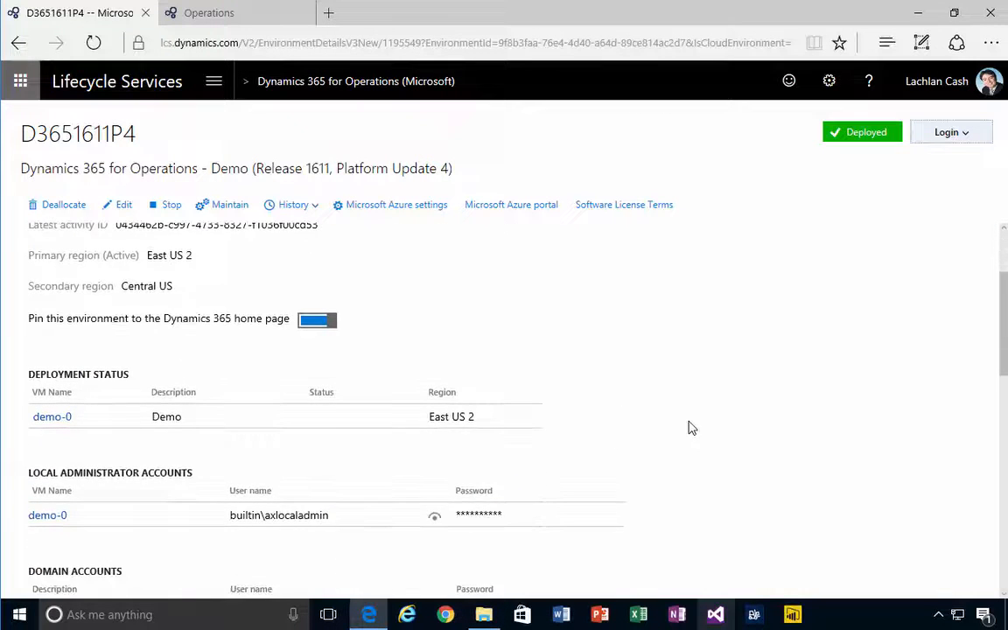
{"action": "scroll", "coordinate": [683, 446], "scroll_direction": "down", "scroll_amount": 3}
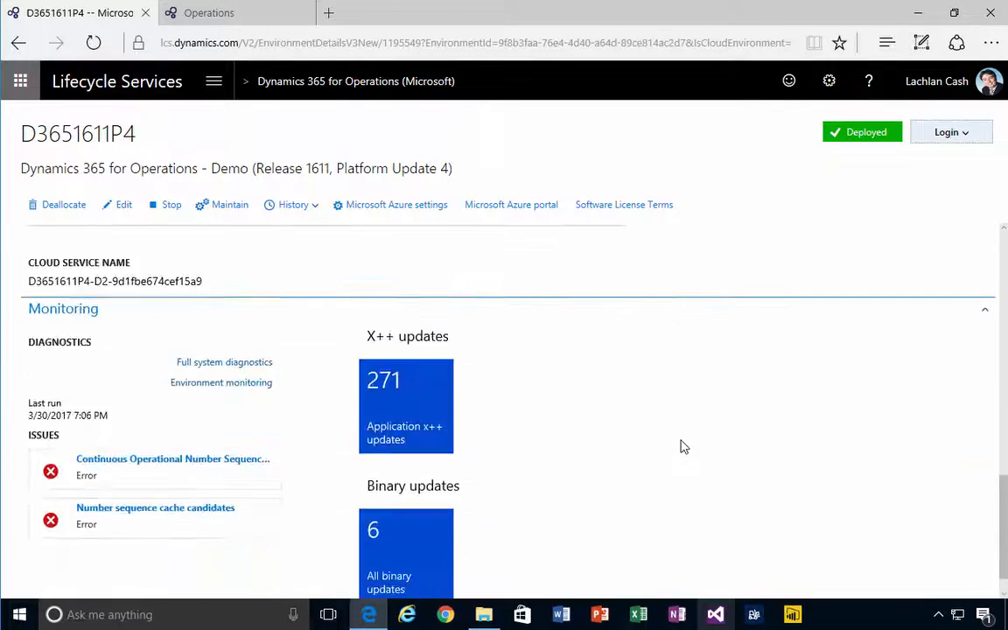
{"action": "left_click", "coordinate": [401, 523]}
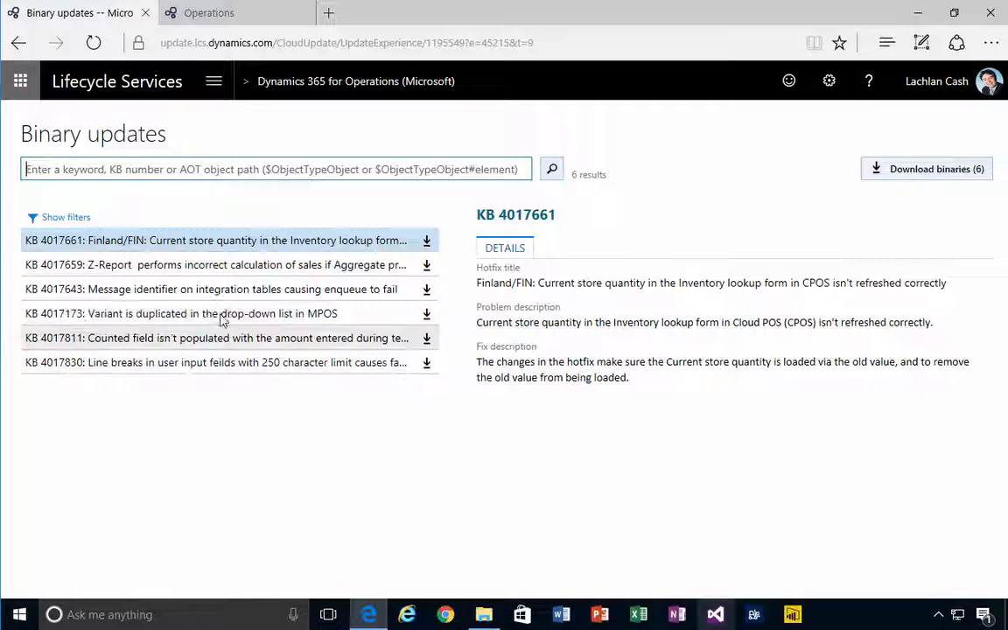
Look through the hotfix details of individual entries in the binary updates list, such as KB 4017643
{"action": "left_click", "coordinate": [187, 265]}
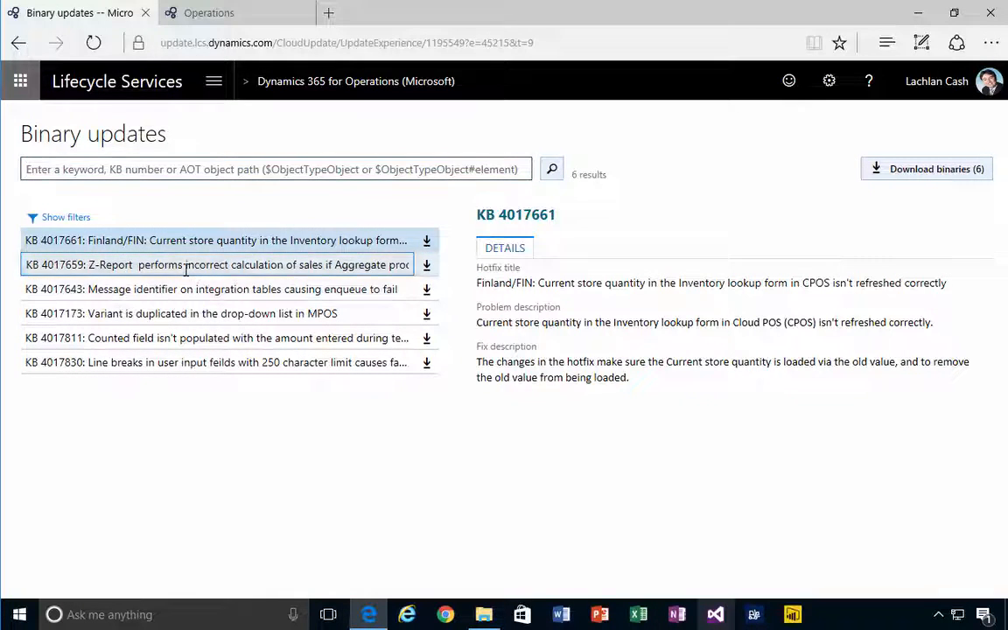
{"action": "key", "text": "Down"}
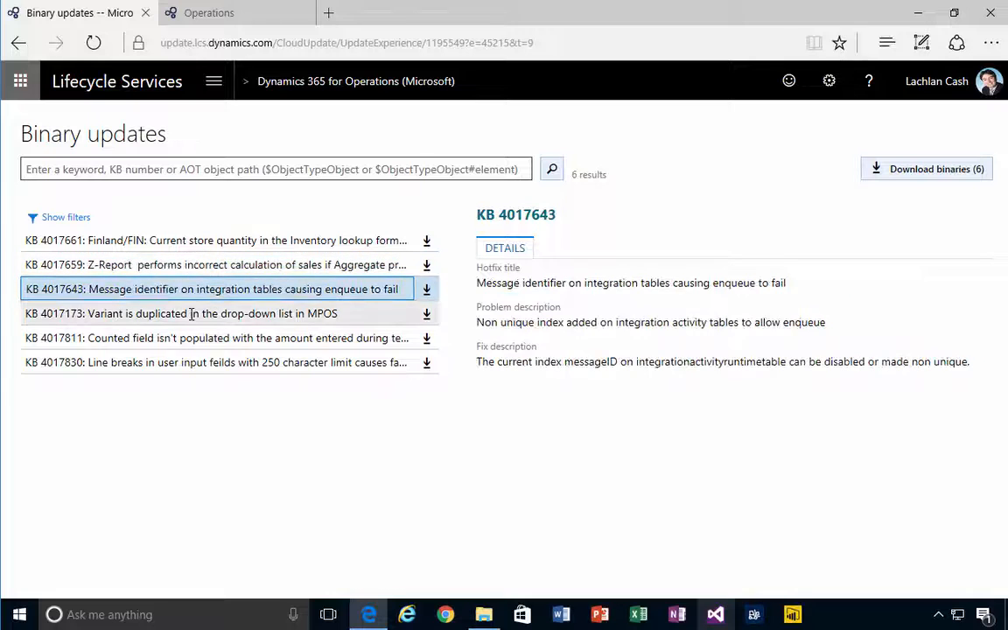
{"action": "left_click", "coordinate": [205, 242]}
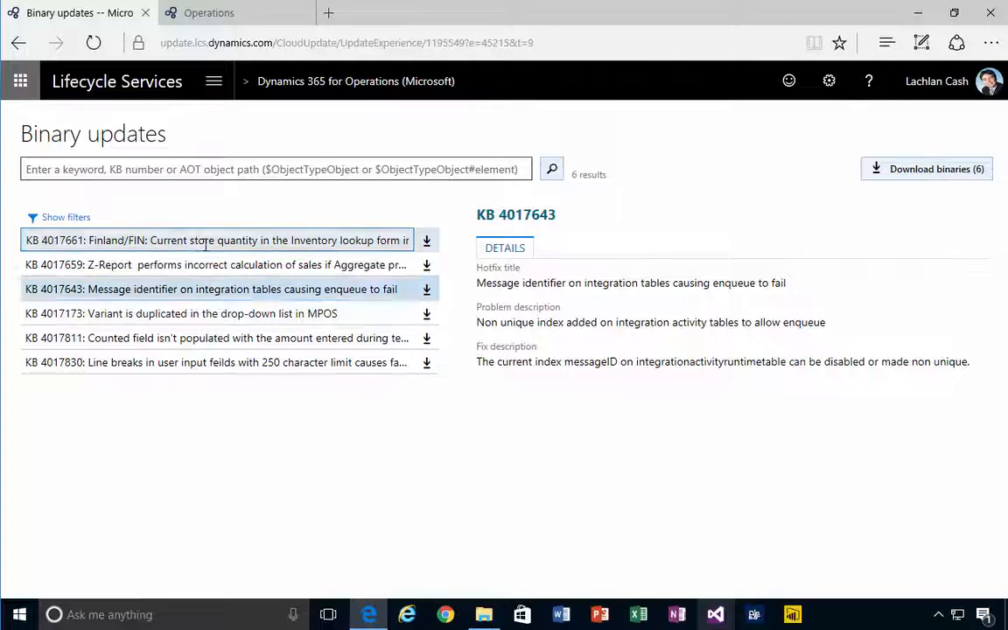
Take all the listed binary updates into the download review, select every one and start the package download
{"action": "left_click", "coordinate": [929, 170]}
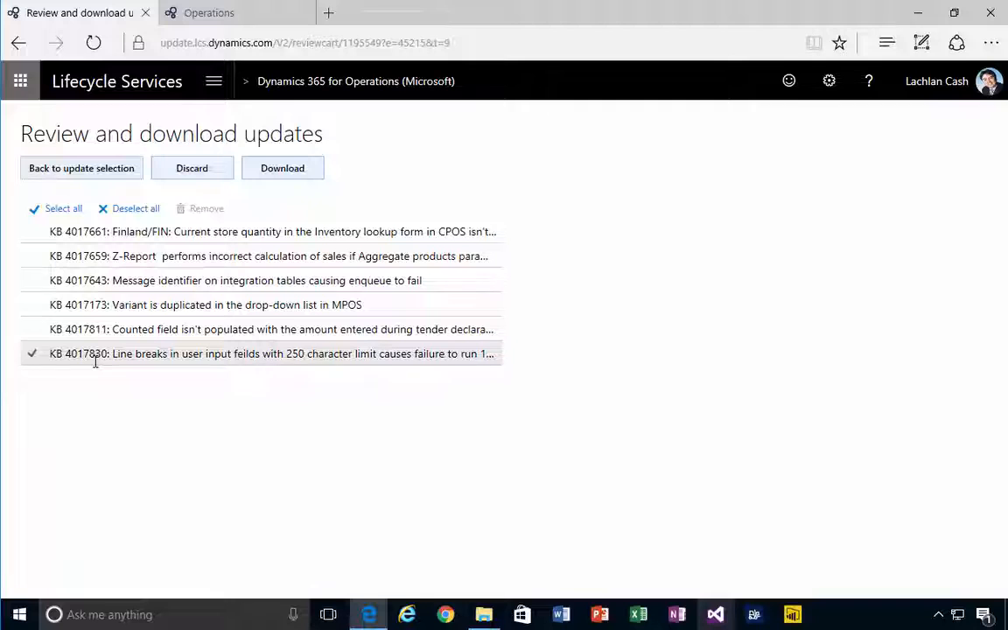
{"action": "left_click", "coordinate": [55, 208]}
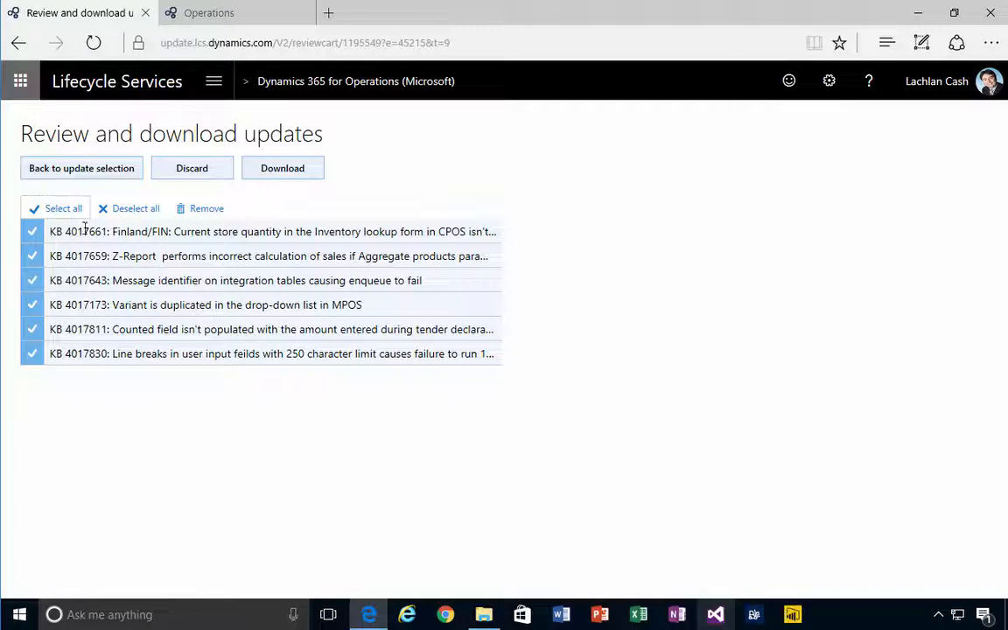
{"action": "left_click", "coordinate": [287, 172]}
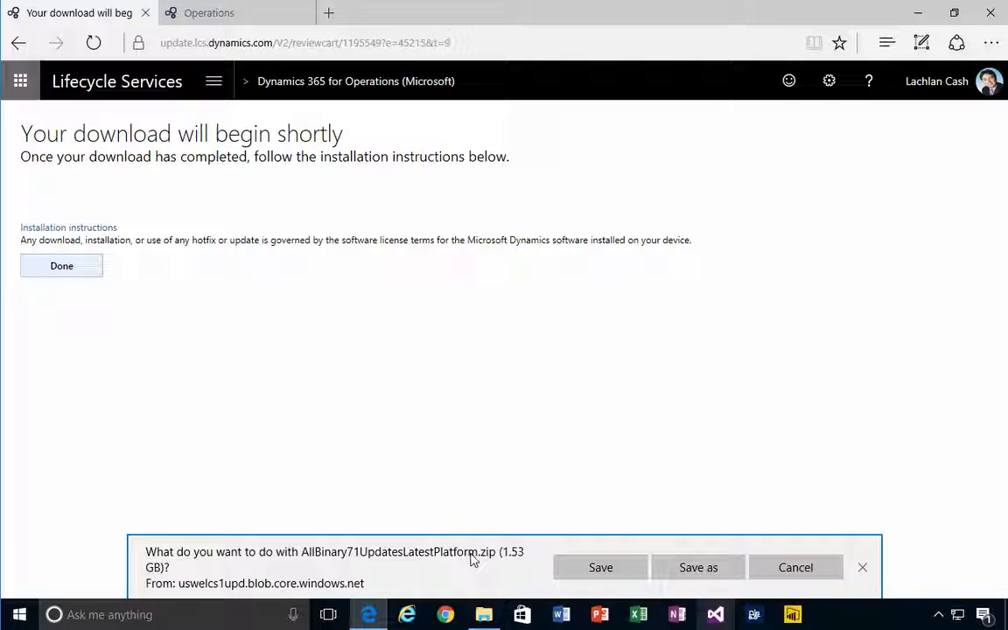
Save the update package as AllBinary71UpdatesLatestPlatform in the Downloads folder
{"action": "left_click", "coordinate": [688, 568]}
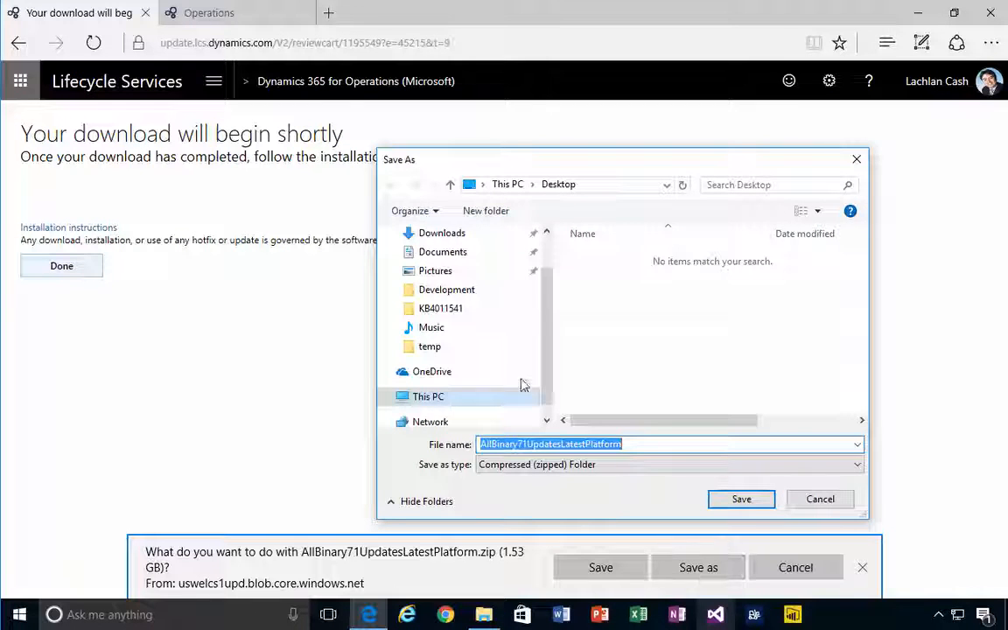
{"action": "scroll", "coordinate": [529, 368], "scroll_direction": "down", "scroll_amount": 3}
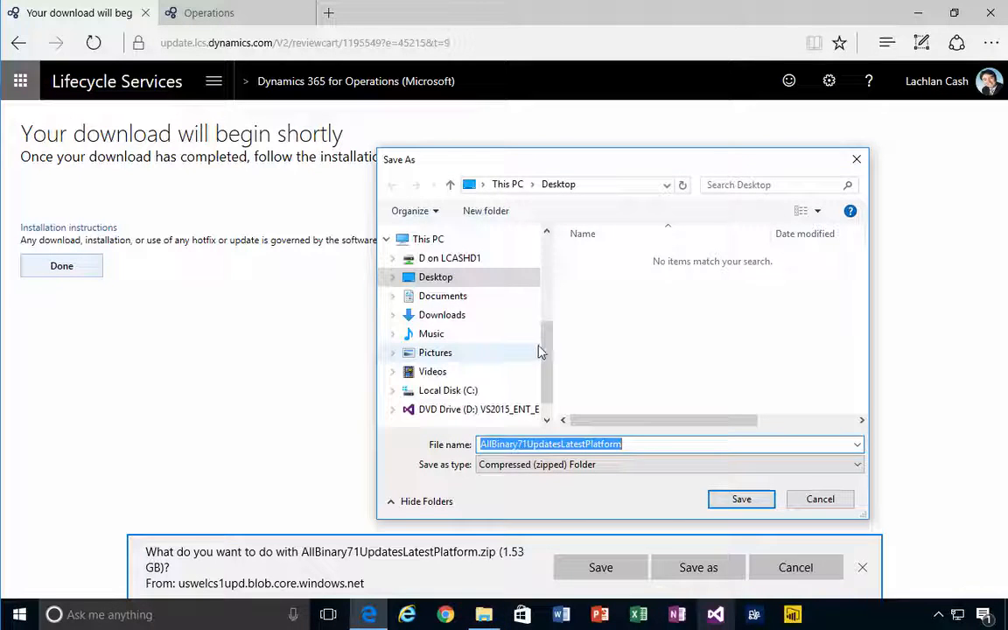
{"action": "left_click", "coordinate": [468, 315]}
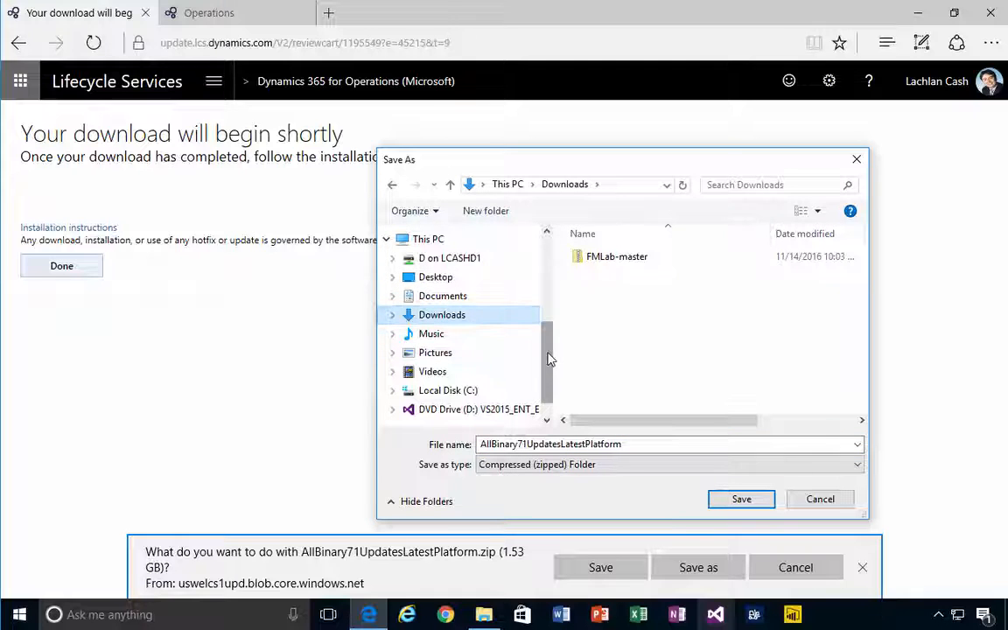
{"action": "scroll", "coordinate": [547, 357], "scroll_direction": "down", "scroll_amount": 1}
{"action": "left_click", "coordinate": [740, 500]}
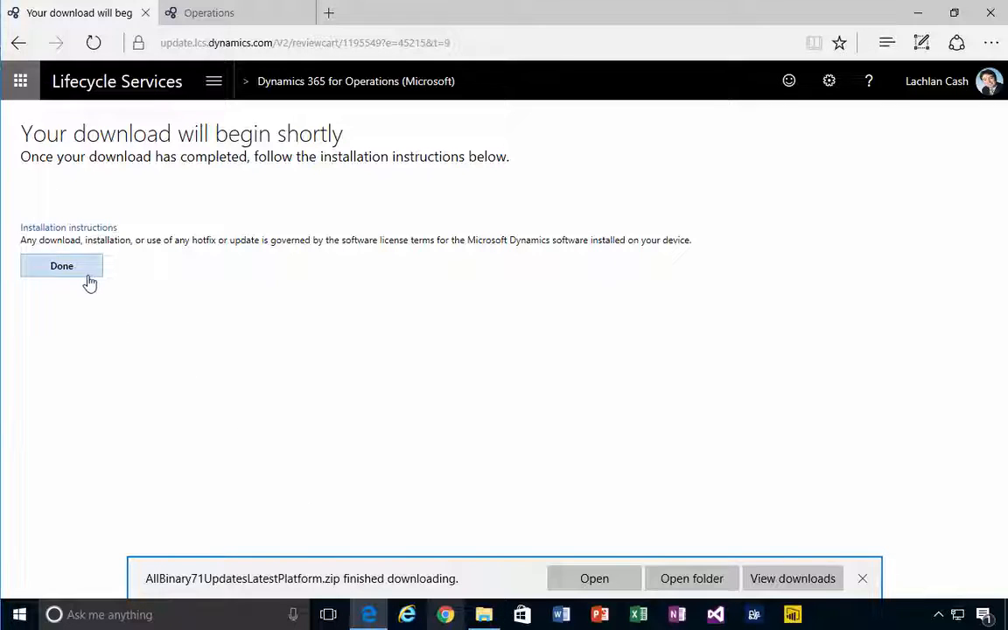
Finish the update download, return to the Dynamics 365 for Operations project dashboard and dismiss the download notification
{"action": "left_click", "coordinate": [82, 274]}
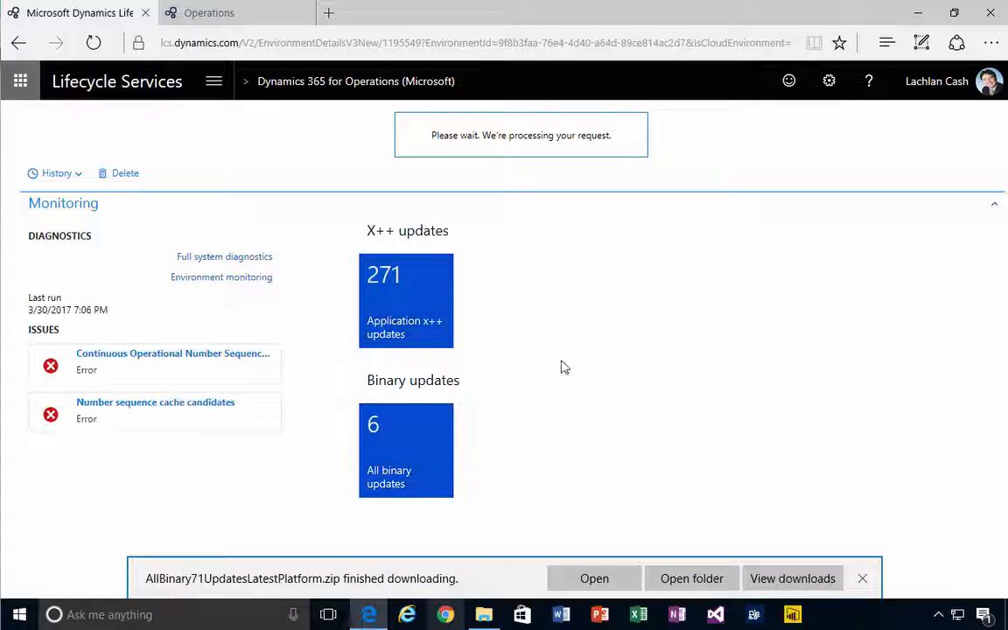
{"action": "left_click", "coordinate": [19, 44]}
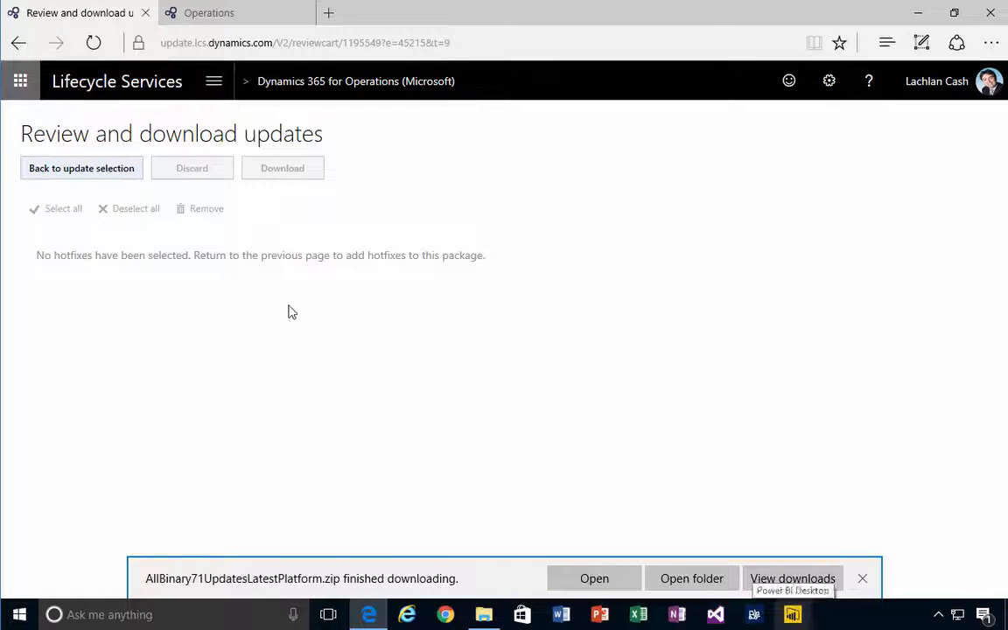
{"action": "left_click", "coordinate": [18, 45]}
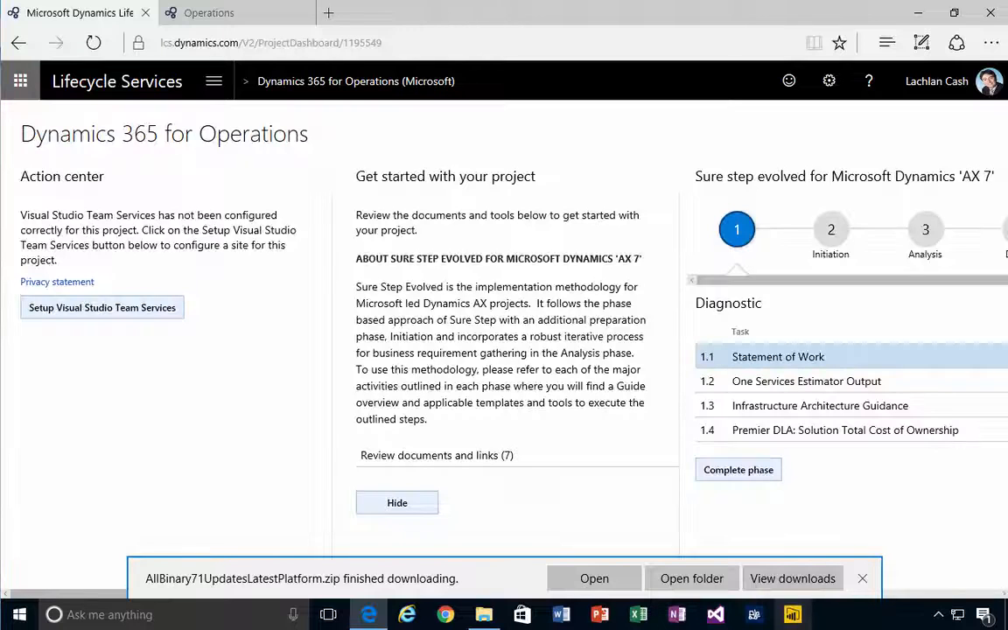
{"action": "left_click", "coordinate": [863, 573]}
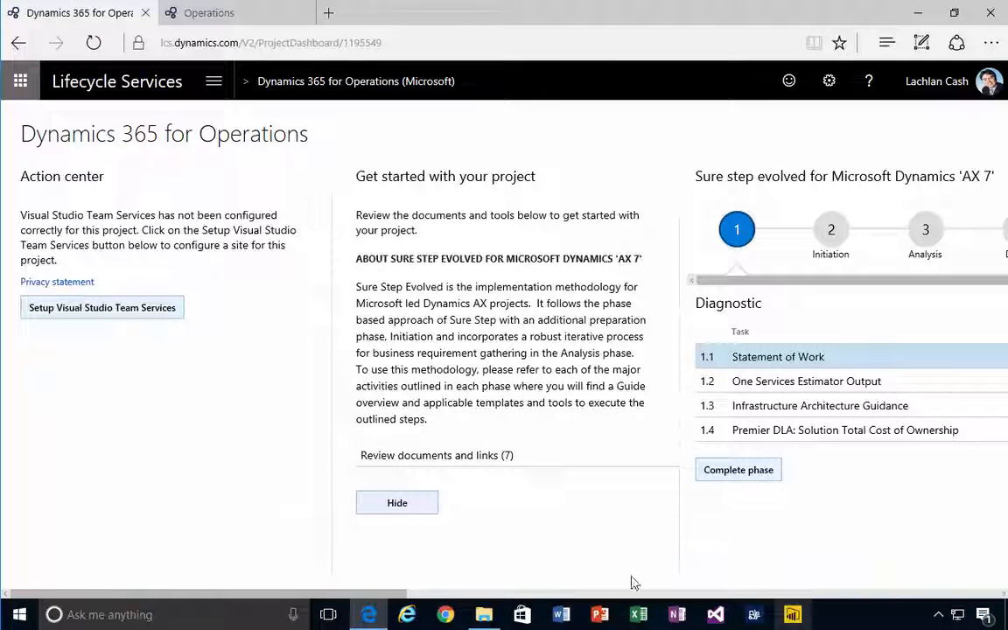
Open the project's Asset library and show the Software deployable package files
{"action": "left_click_drag", "start_coordinate": [394, 595], "coordinate": [996, 606]}
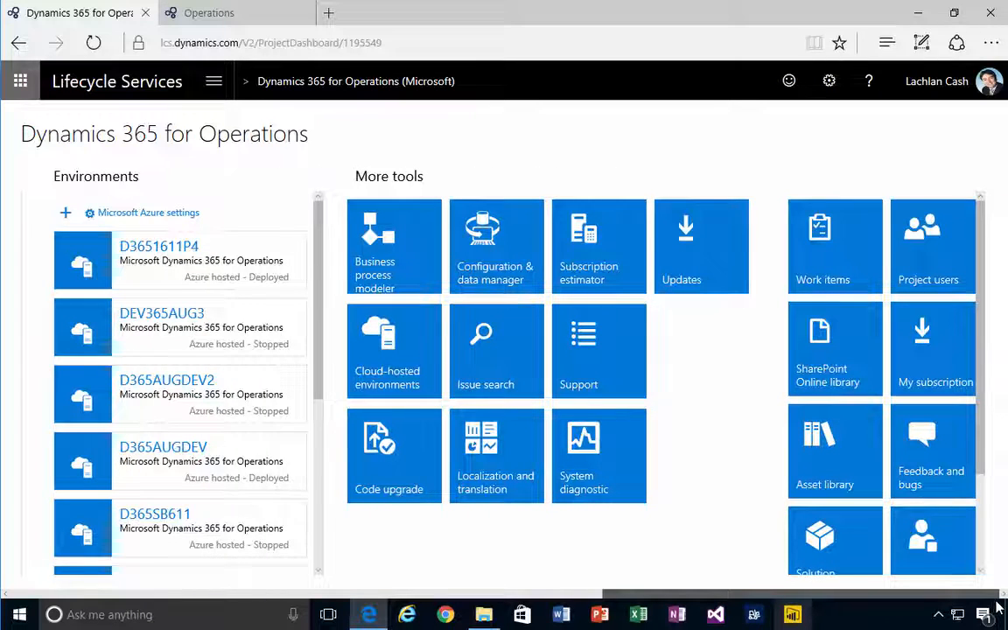
{"action": "left_click_drag", "start_coordinate": [981, 472], "coordinate": [984, 548]}
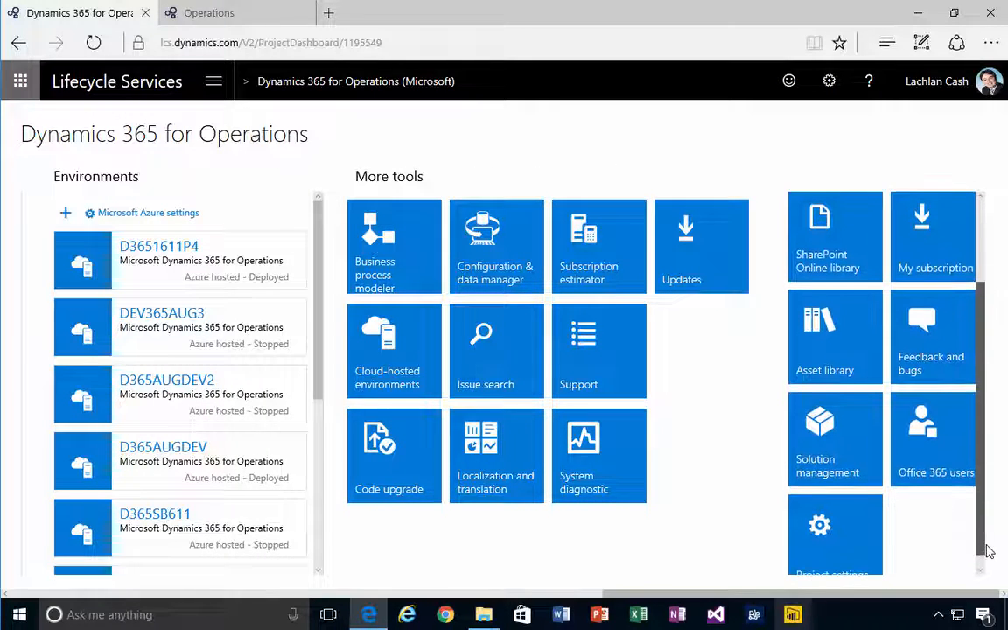
{"action": "left_click", "coordinate": [829, 354]}
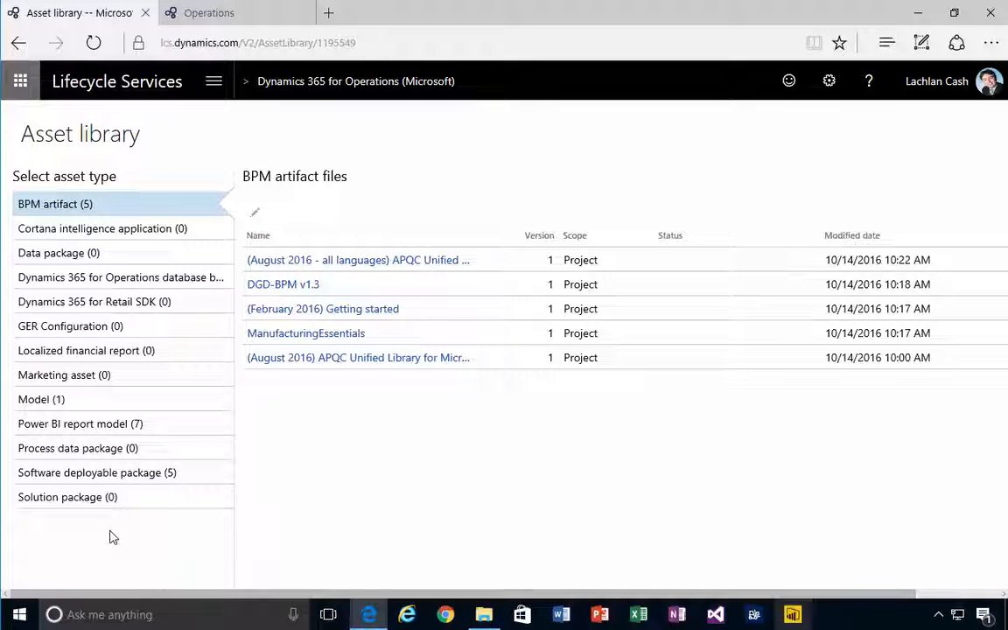
{"action": "left_click", "coordinate": [84, 478]}
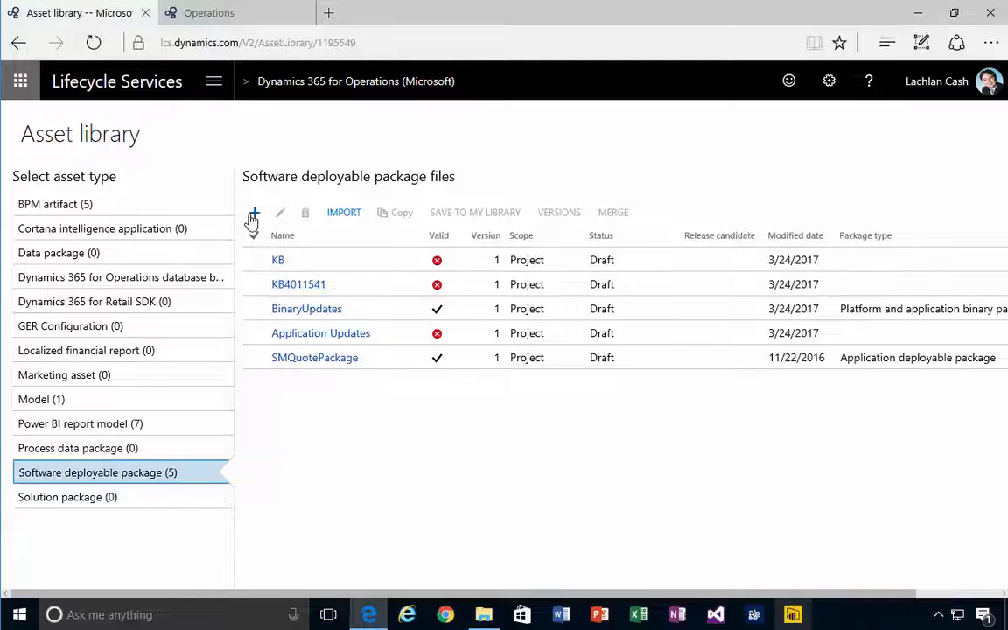
Add a new software deployable package and name it BinaryUpdates3-31
{"action": "left_click", "coordinate": [253, 215]}
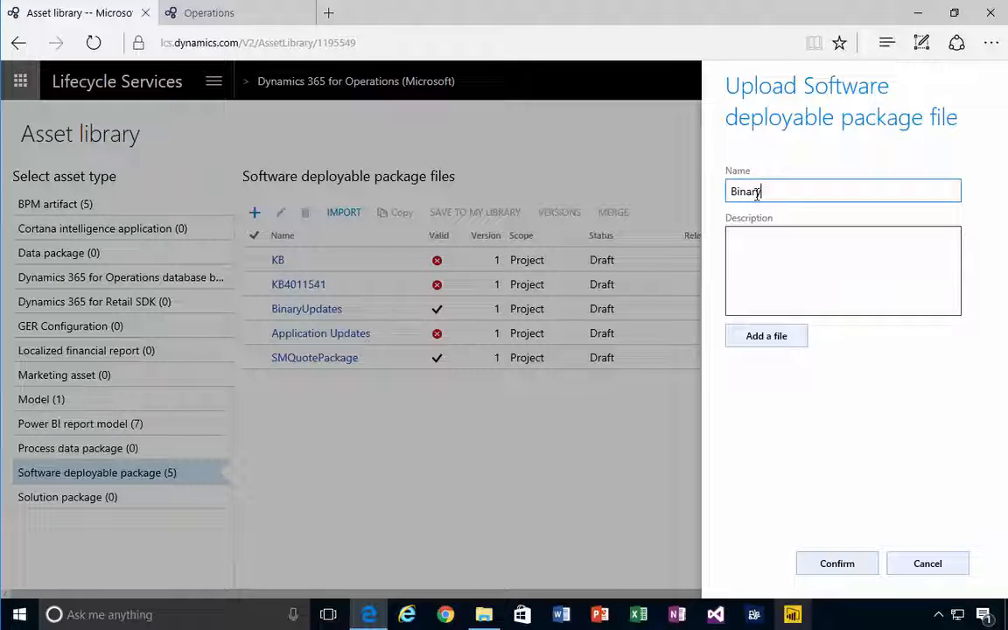
{"action": "type", "text": "dates"}
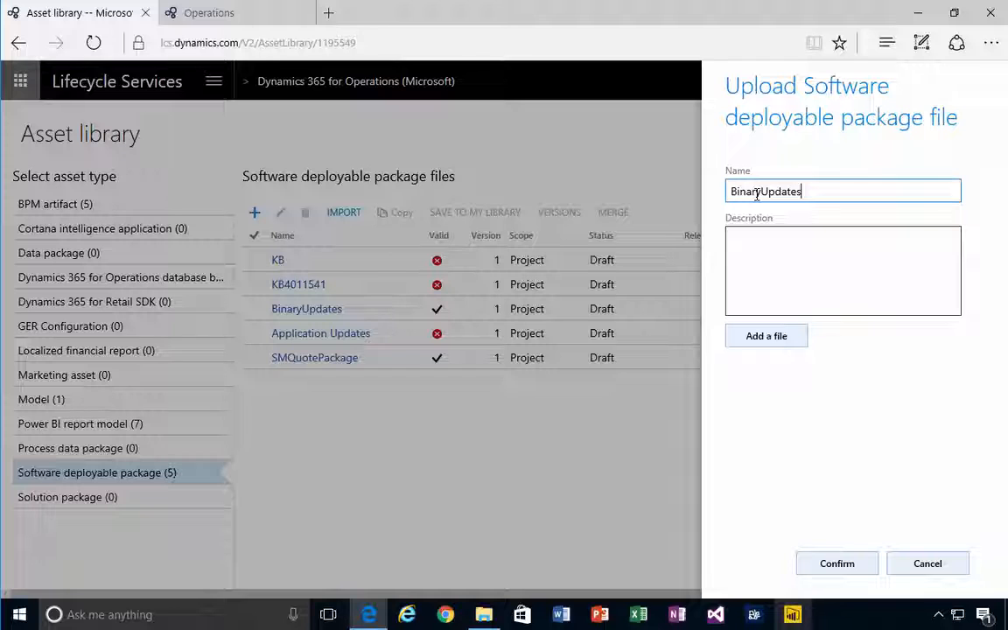
{"action": "type", "text": "3/3"}
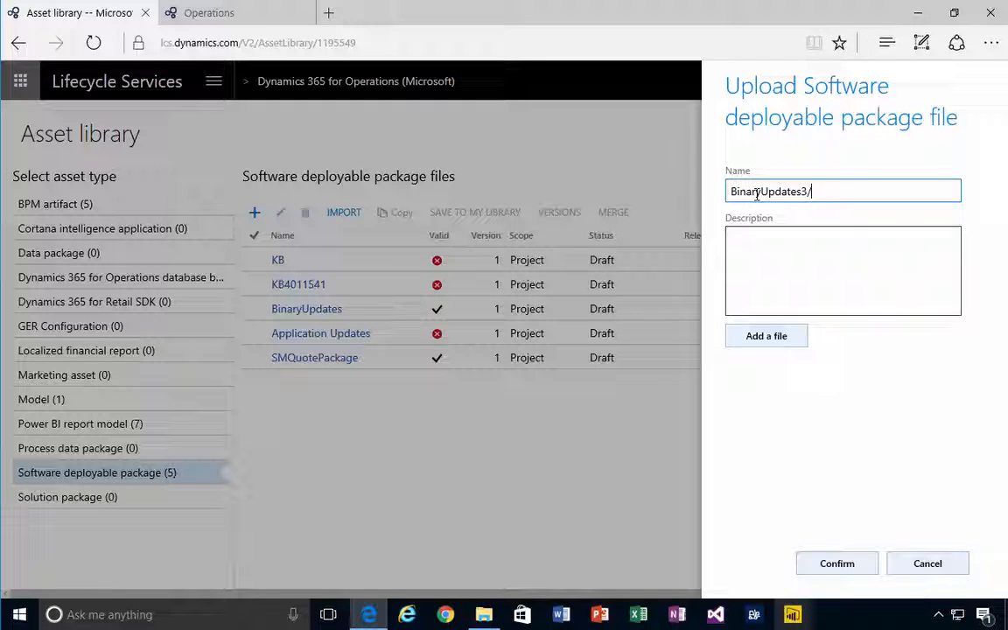
{"action": "key", "text": "BackSpace"}
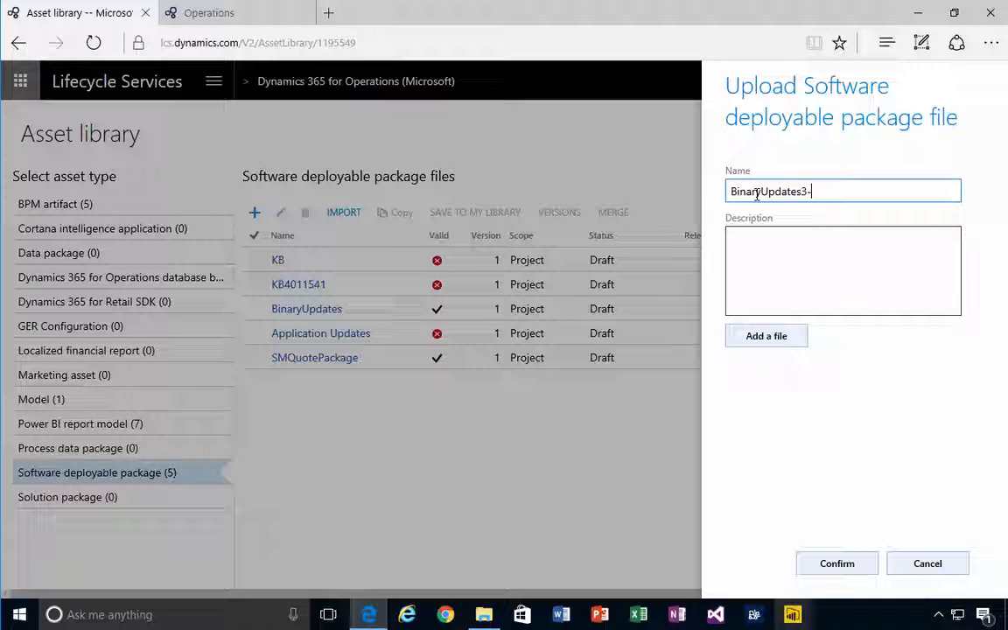
Upload AllBinary71UpdatesLatestPlatform from the Downloads folder as the package file and confirm the new asset
{"action": "left_click", "coordinate": [766, 336]}
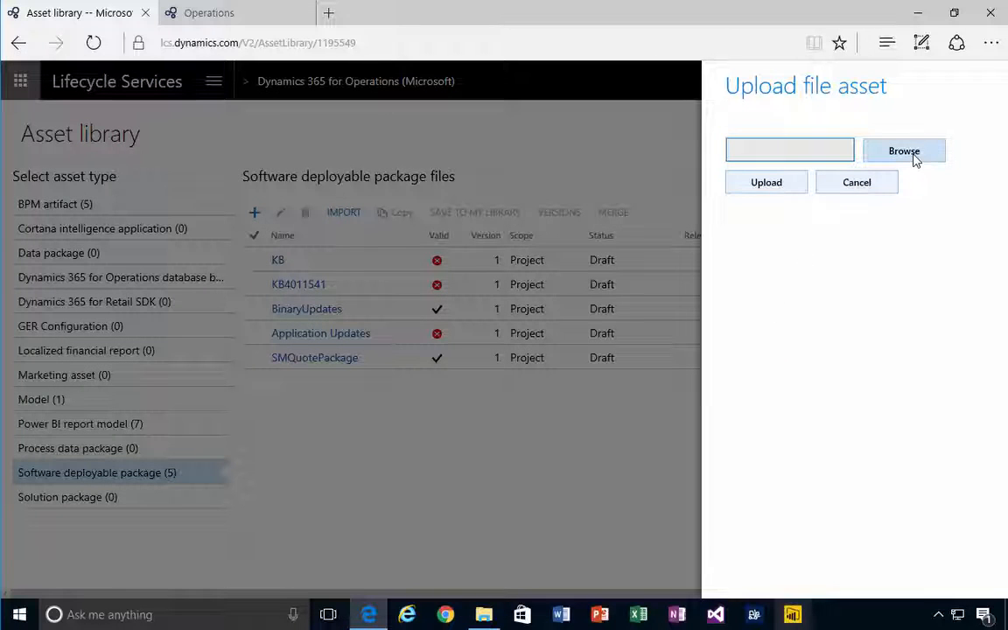
{"action": "left_click", "coordinate": [912, 158]}
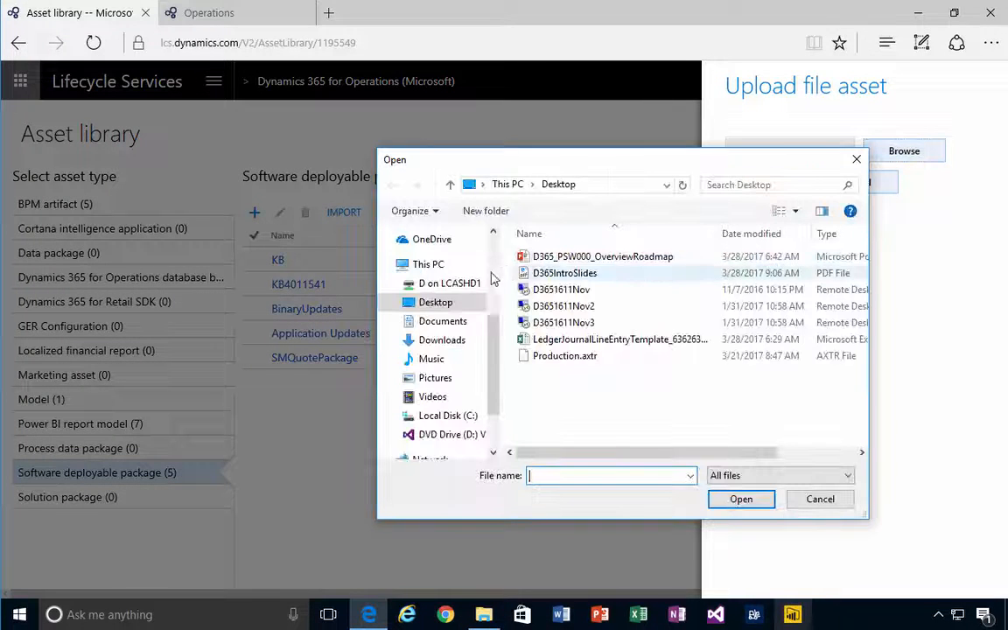
{"action": "left_click", "coordinate": [466, 322]}
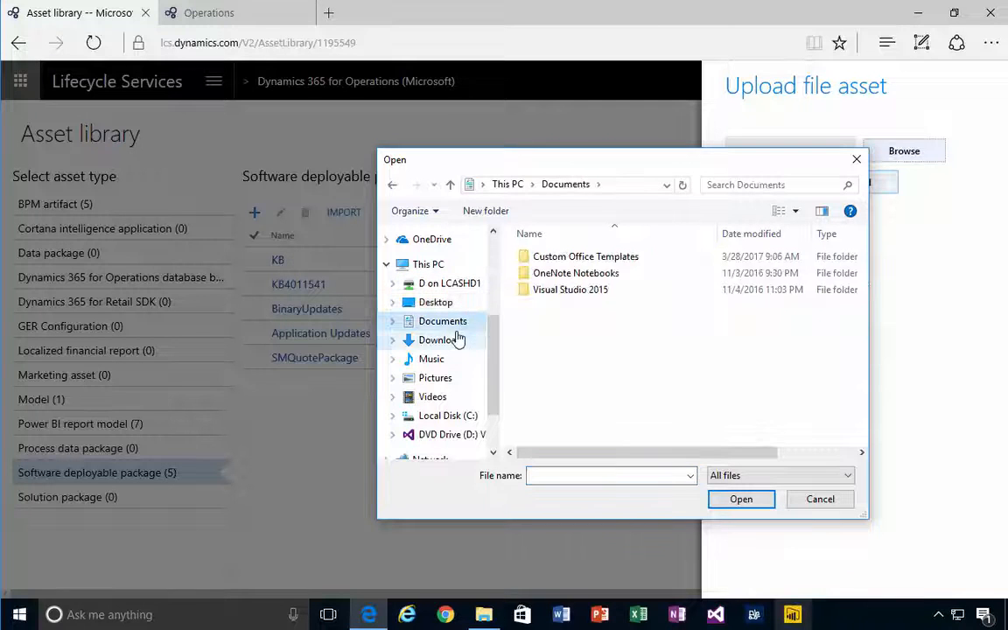
{"action": "left_click", "coordinate": [468, 339]}
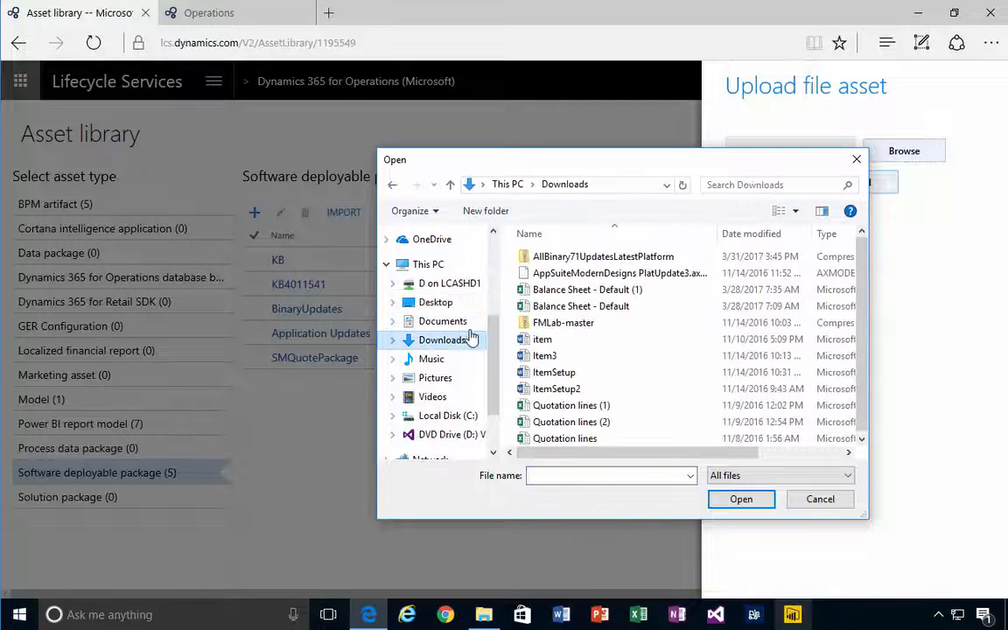
{"action": "double_click", "coordinate": [577, 256]}
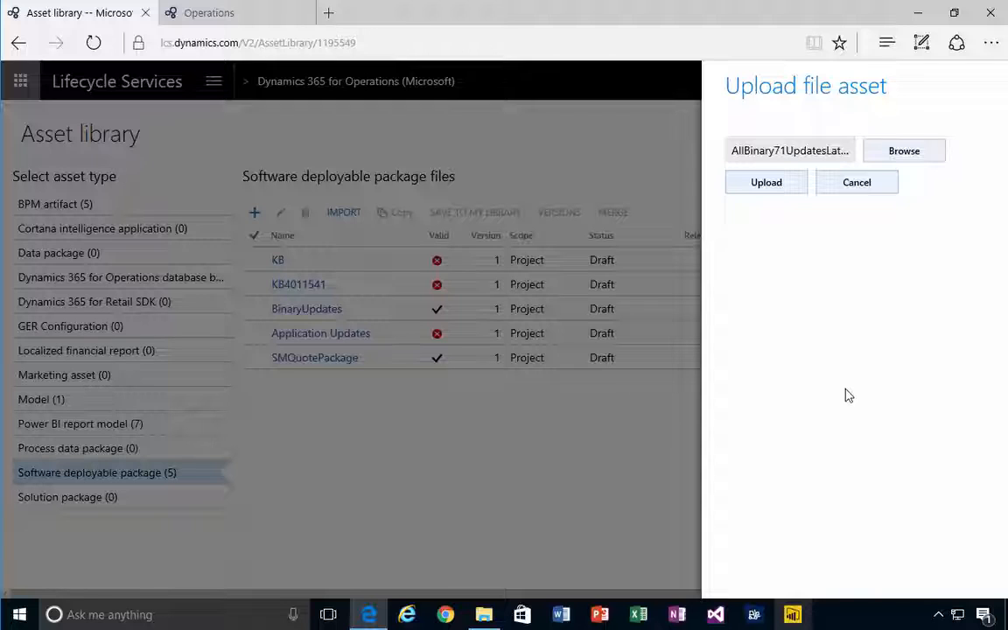
{"action": "left_click", "coordinate": [776, 189]}
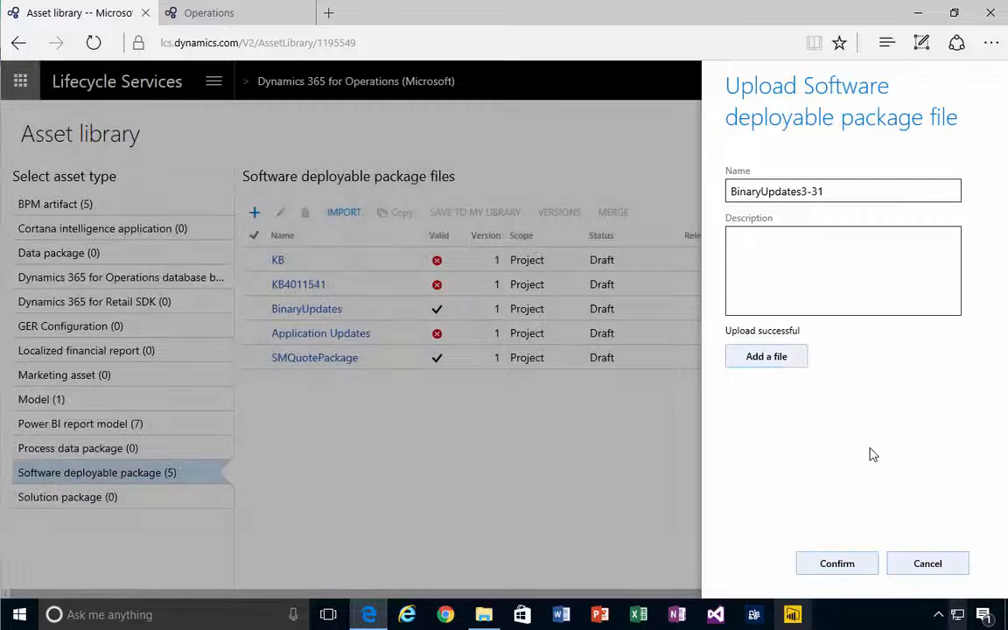
{"action": "left_click", "coordinate": [836, 565]}
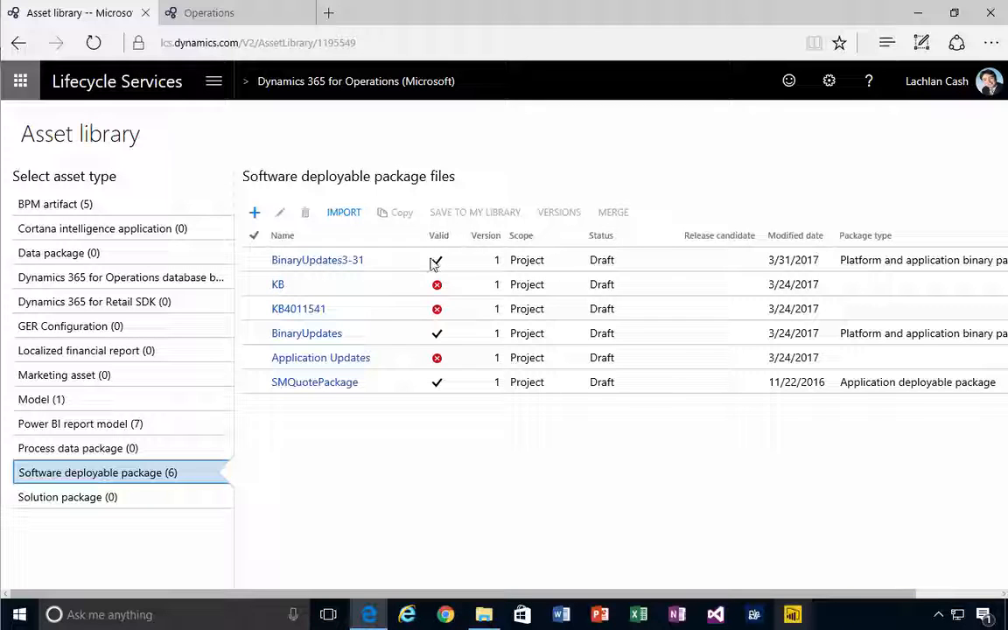
Return to the Dynamics 365 for Operations project dashboard and open the D3651611P4 environment's details
{"action": "left_click", "coordinate": [295, 91]}
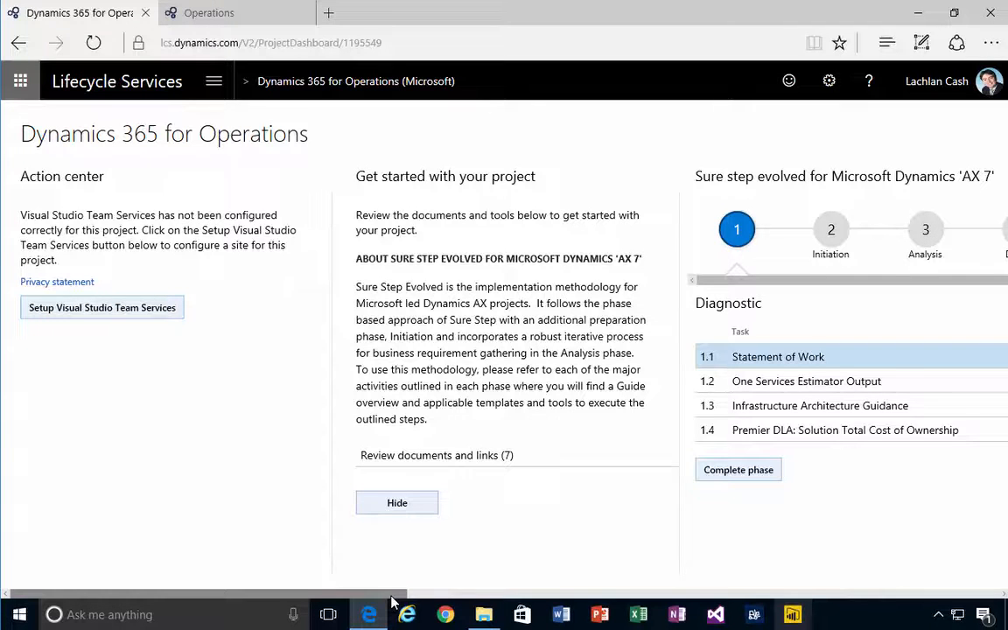
{"action": "left_click_drag", "start_coordinate": [391, 602], "coordinate": [864, 593]}
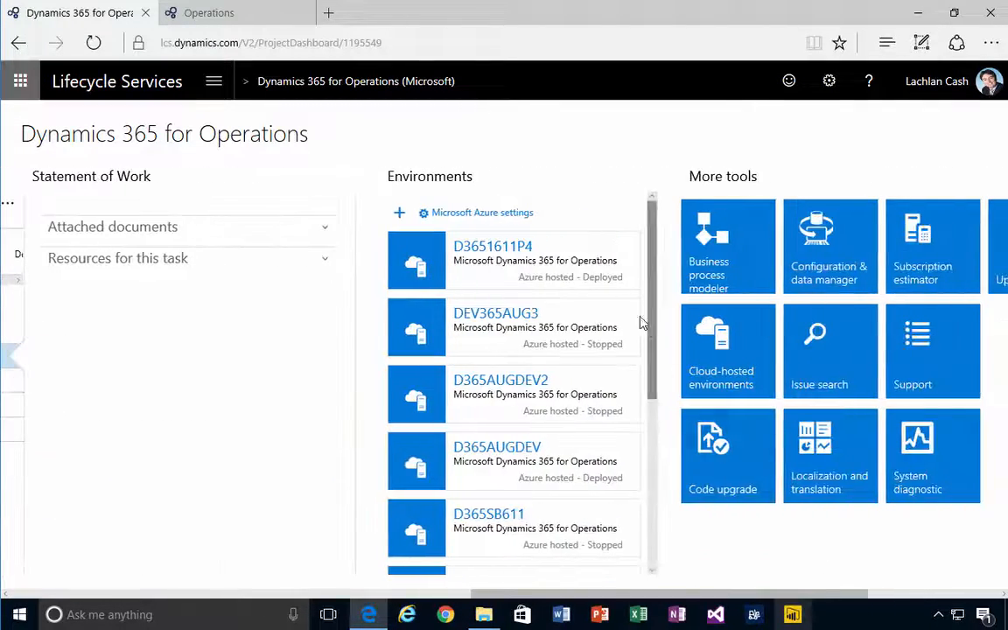
{"action": "left_click", "coordinate": [556, 274]}
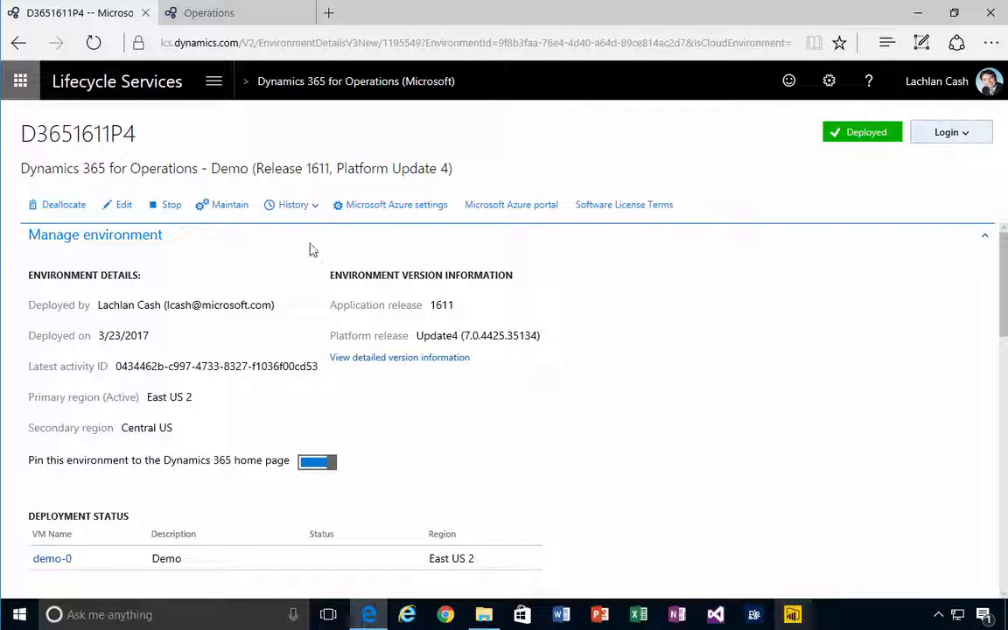
Apply the BinaryUpdates3-31 deployable package to the environment and accept the platform release update to Update5
{"action": "left_click", "coordinate": [230, 205]}
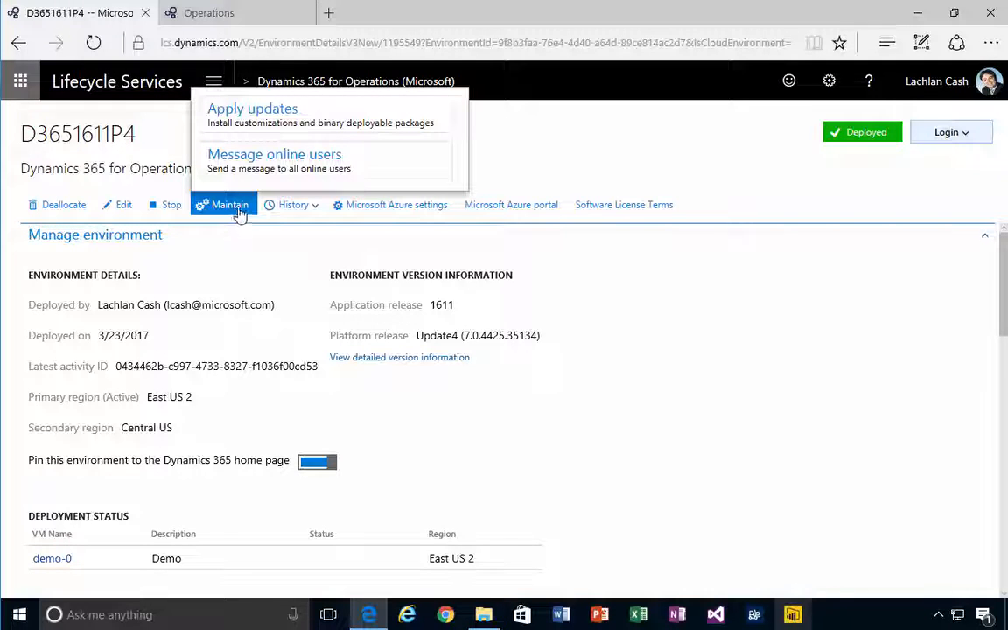
{"action": "left_click", "coordinate": [265, 123]}
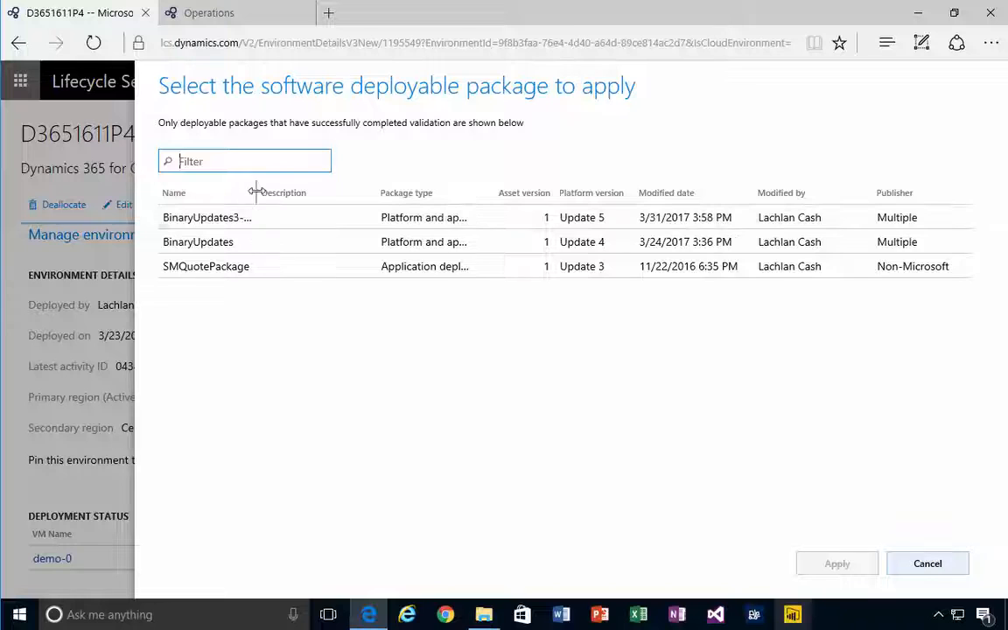
{"action": "left_click_drag", "start_coordinate": [254, 188], "coordinate": [287, 191]}
{"action": "left_click", "coordinate": [234, 218]}
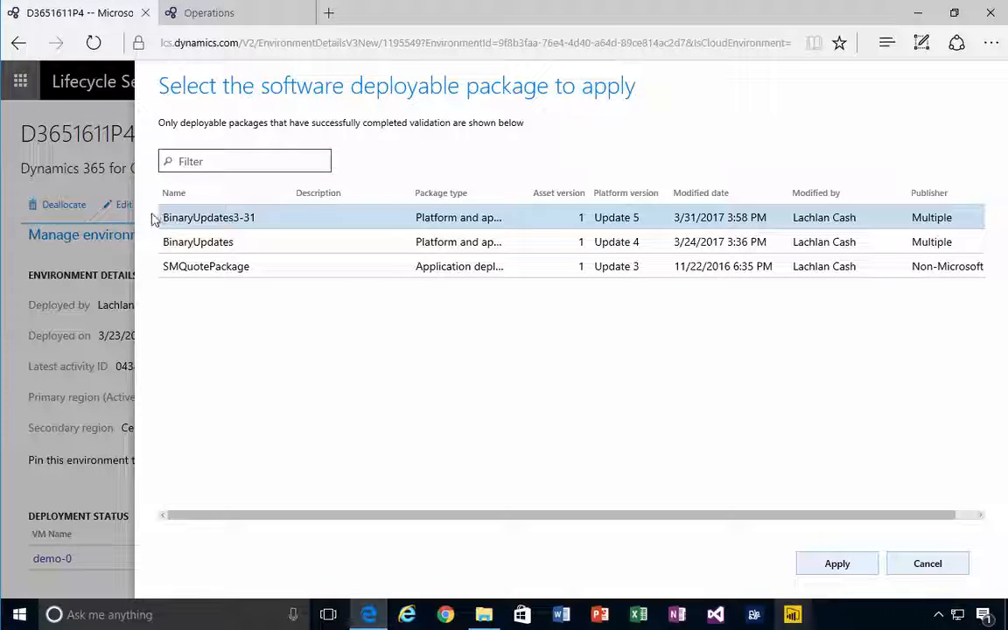
{"action": "left_click", "coordinate": [837, 565]}
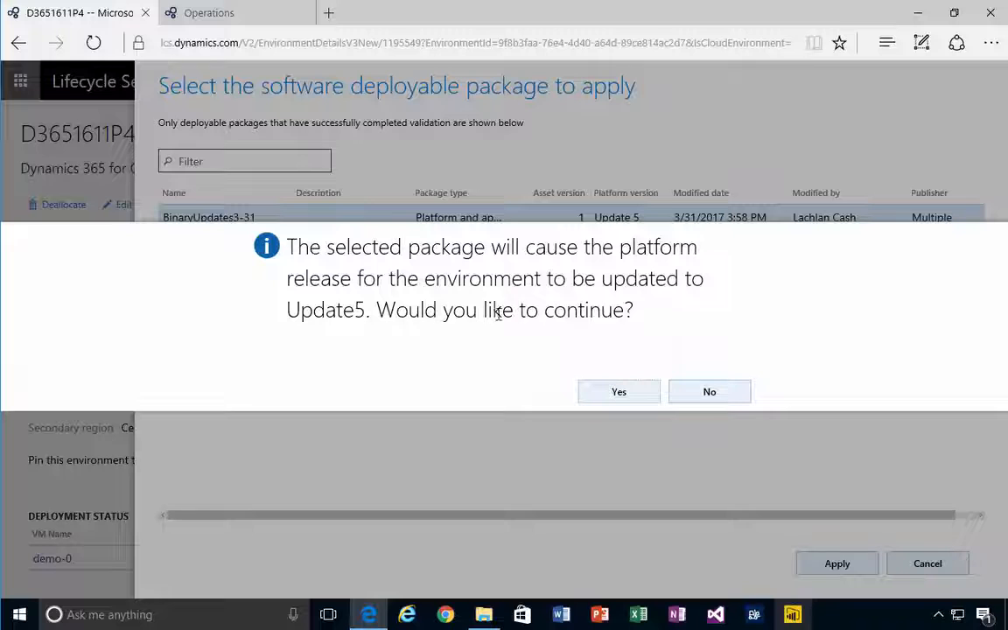
{"action": "left_click", "coordinate": [602, 394]}
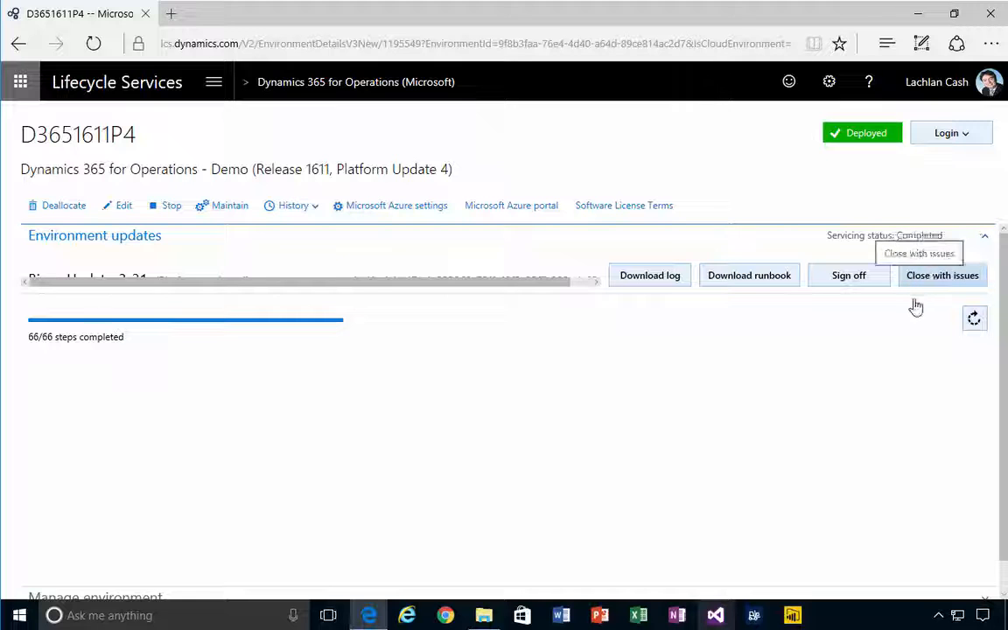
Sign off the BinaryUpdates3-31 environment update and check the remaining X++ and binary updates under Monitoring
{"action": "left_click", "coordinate": [856, 282]}
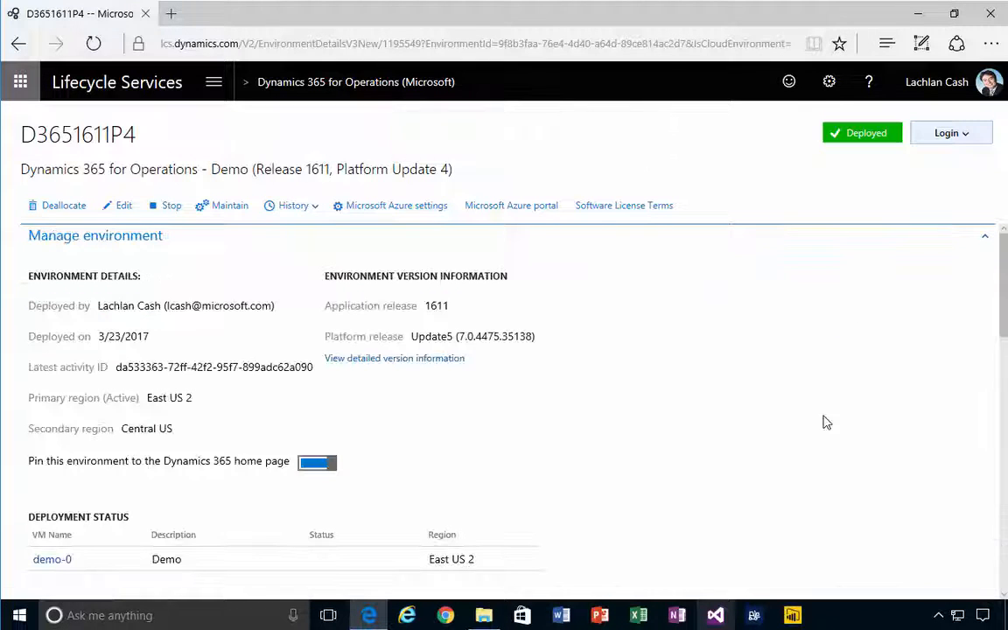
{"action": "scroll", "coordinate": [754, 424], "scroll_direction": "down", "scroll_amount": 3}
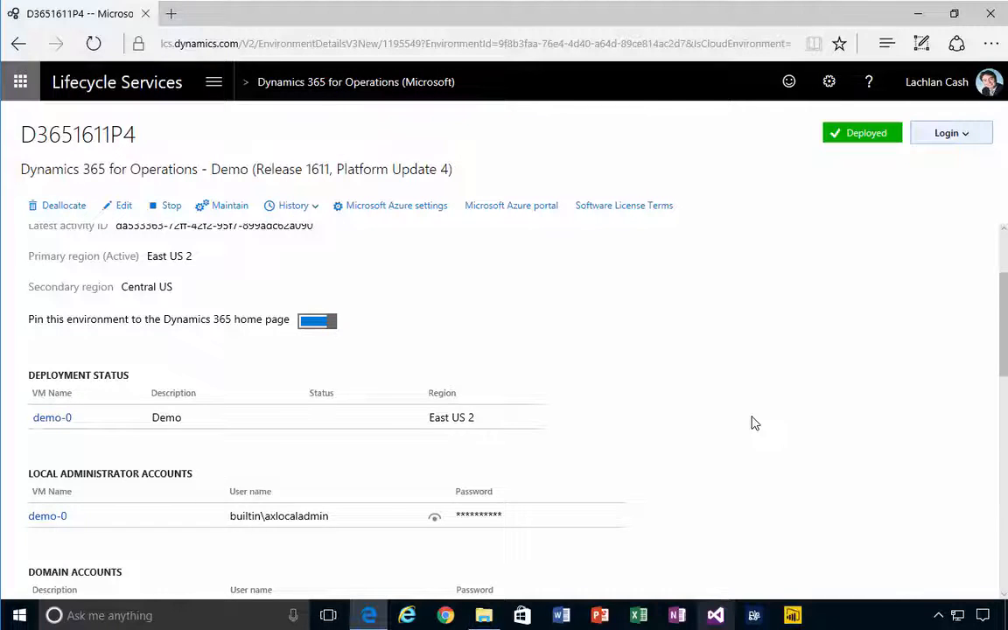
{"action": "scroll", "coordinate": [754, 424], "scroll_direction": "down", "scroll_amount": 10}
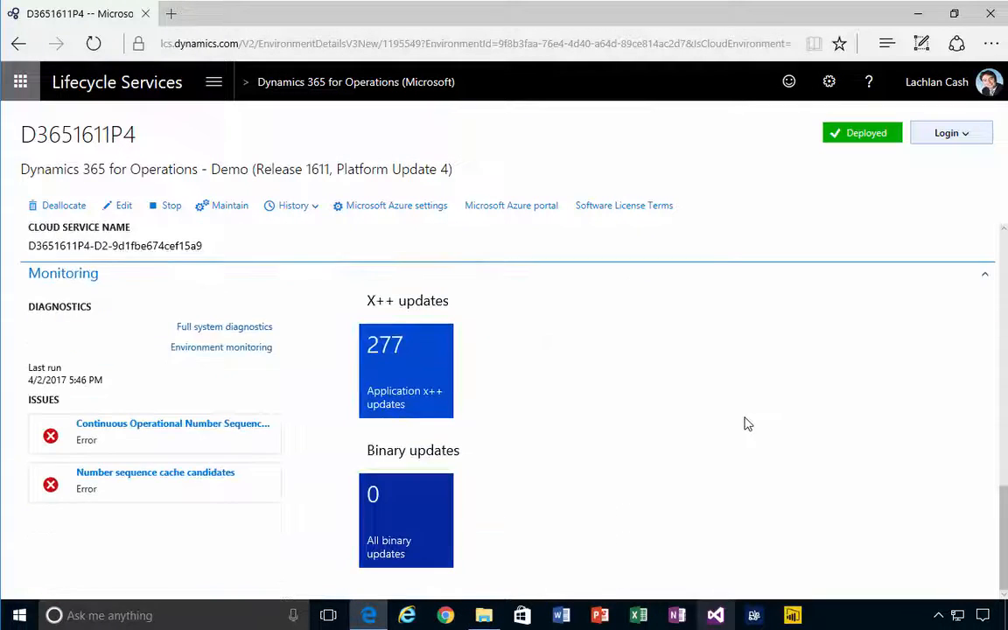